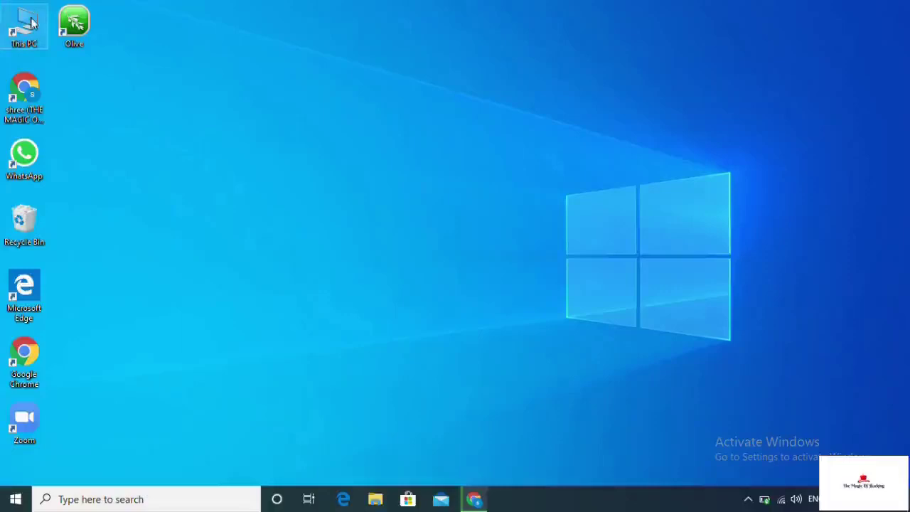
- Launch the metasploitframework-latest installer from the Downloads folder
double_click(34, 21)
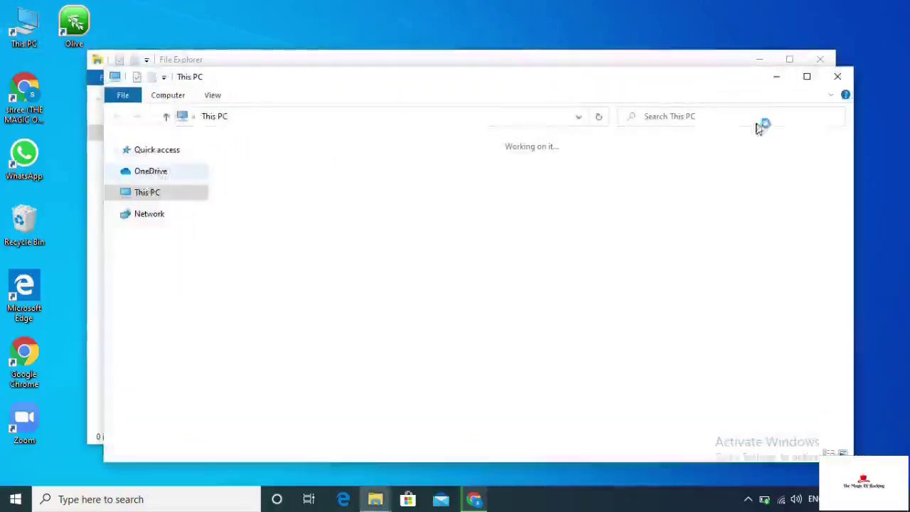
click(838, 76)
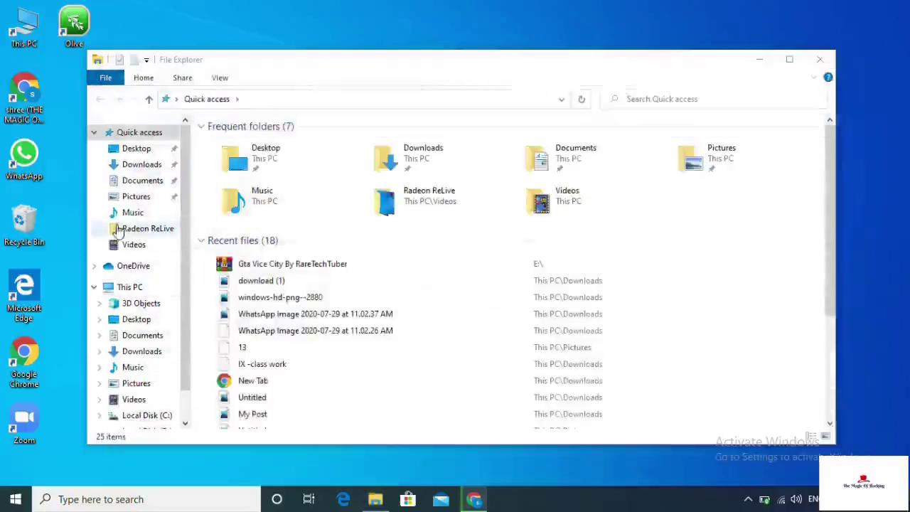
click(145, 166)
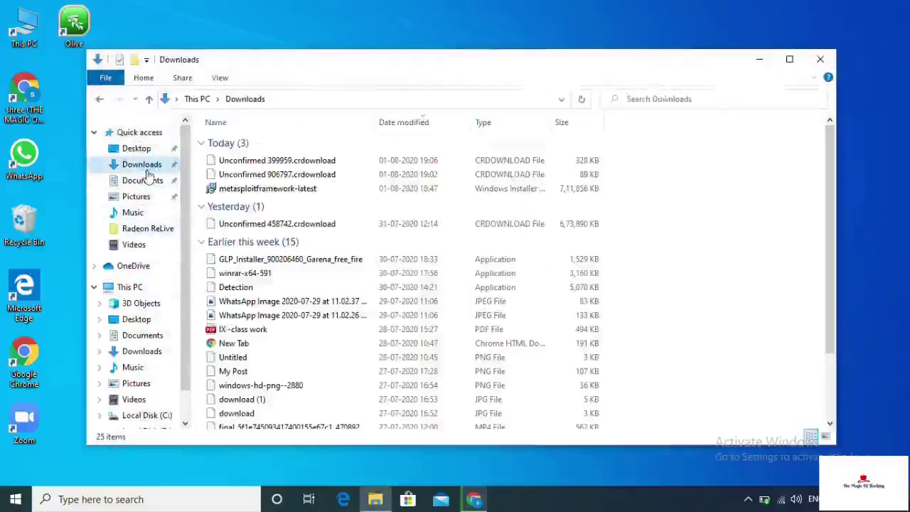
click(248, 191)
double_click(248, 191)
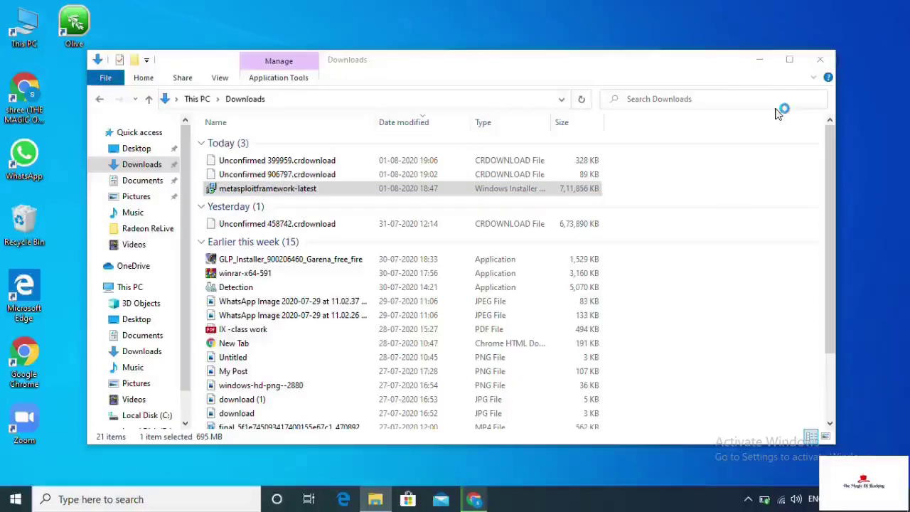
key(alt+Tab)
key(super)
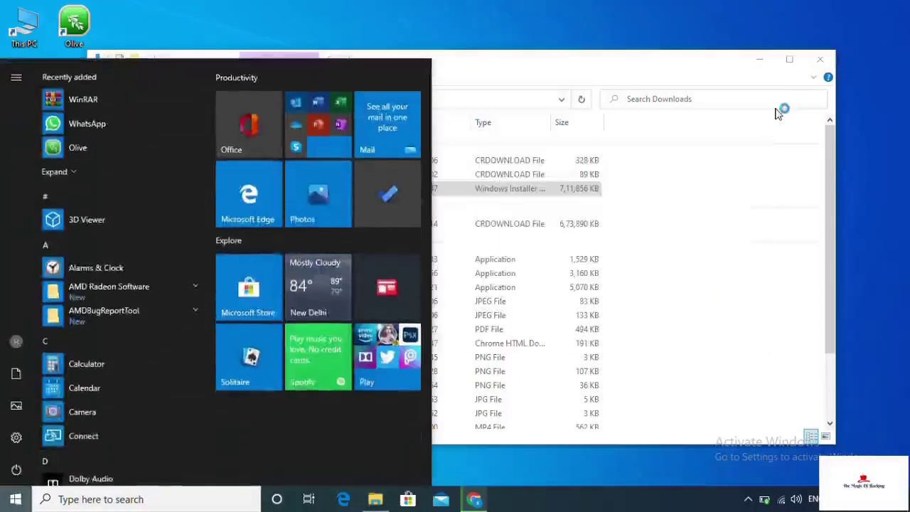
click(727, 4)
right_click(727, 4)
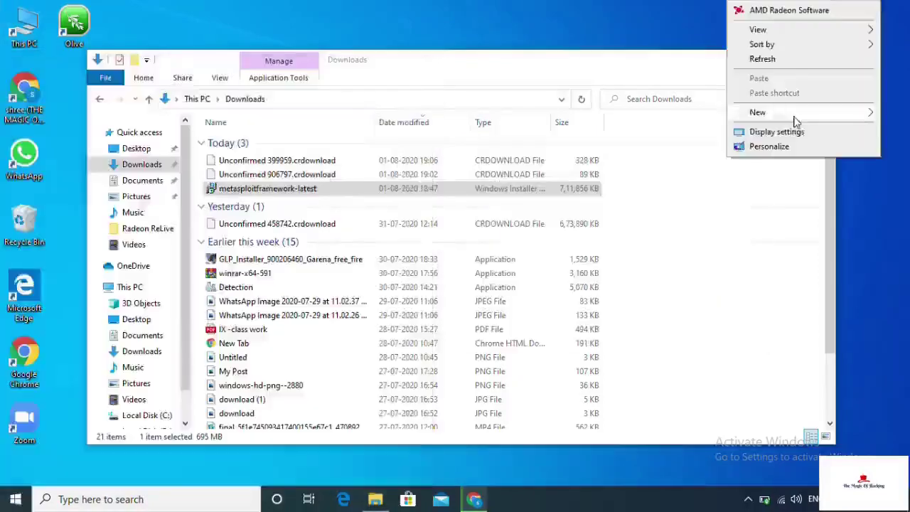
click(762, 59)
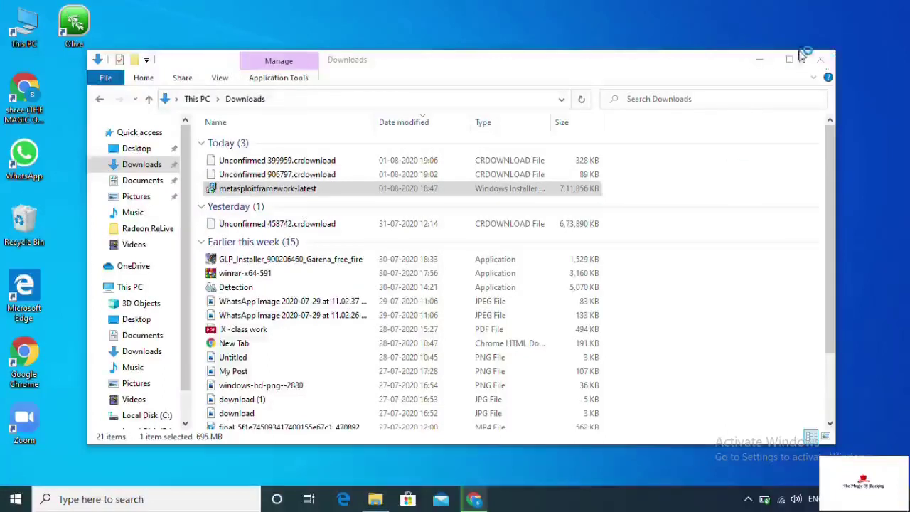
- Close the Downloads folder window and refresh the desktop while the installer prepares
click(758, 60)
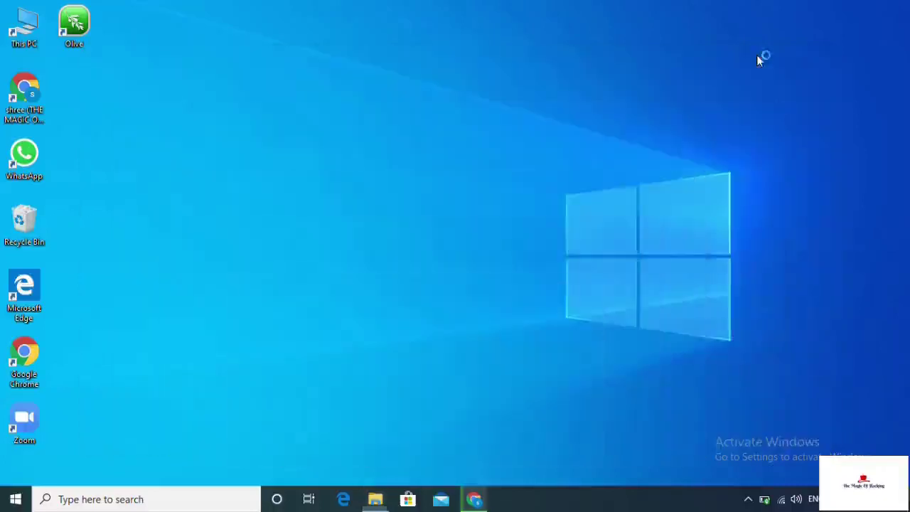
right_click(757, 55)
click(769, 117)
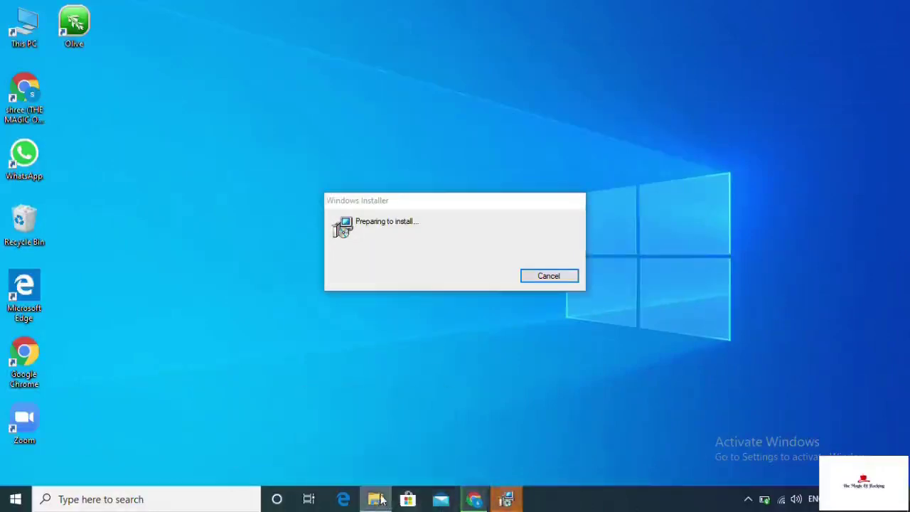
right_click(381, 500)
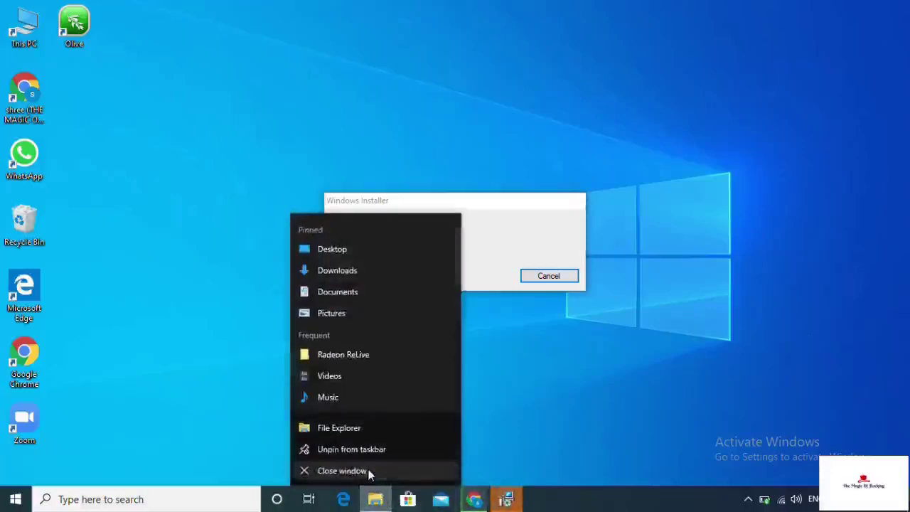
click(369, 472)
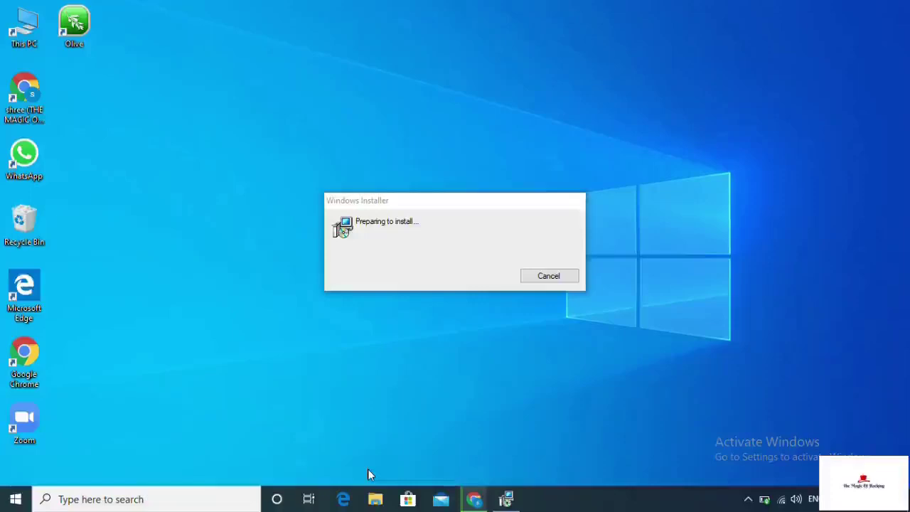
right_click(311, 206)
click(373, 266)
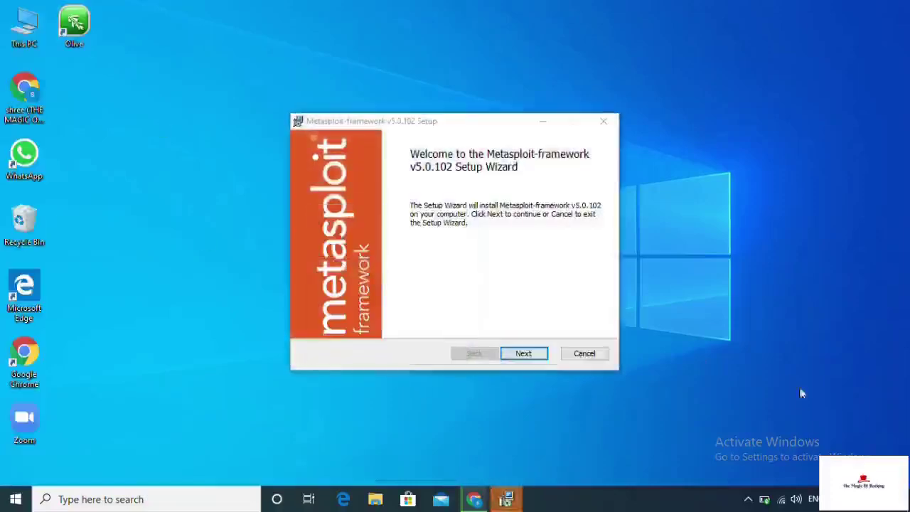
- Turn off real-time protection in the Windows Security virus and threat protection settings, and minimize that window
click(748, 499)
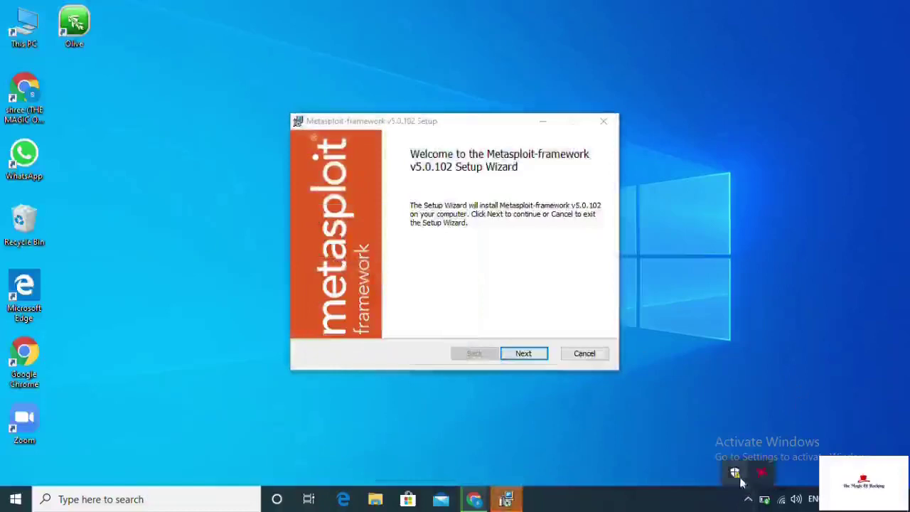
click(734, 473)
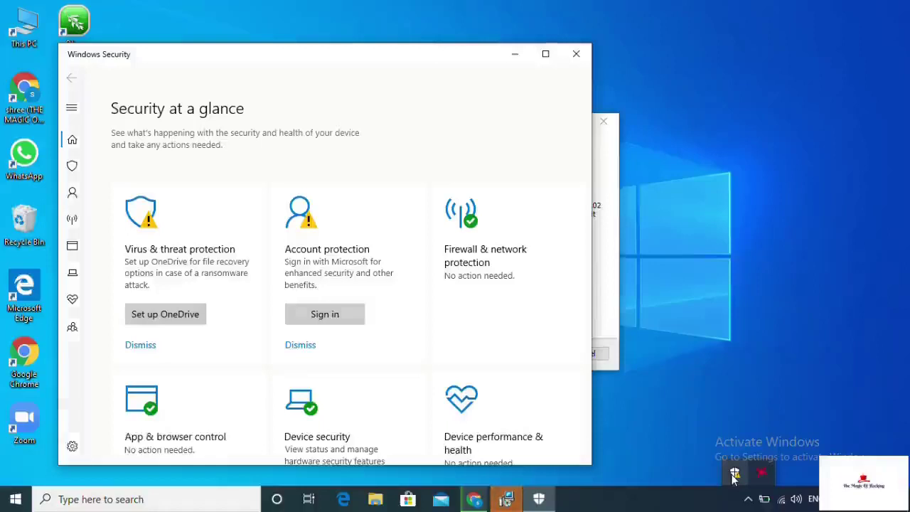
click(734, 473)
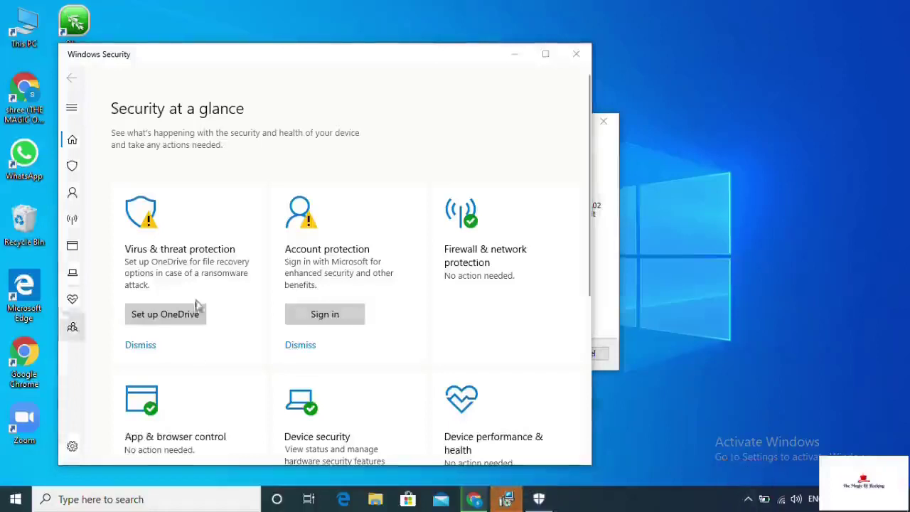
click(547, 55)
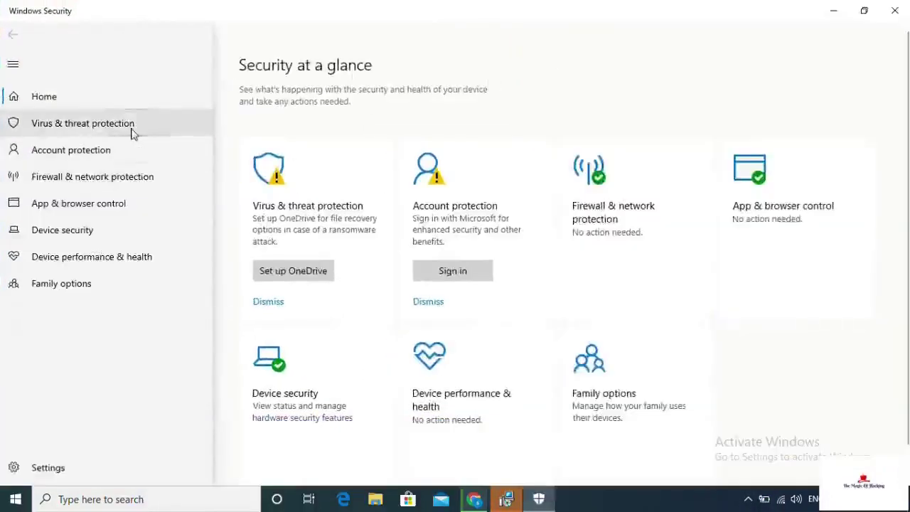
click(132, 134)
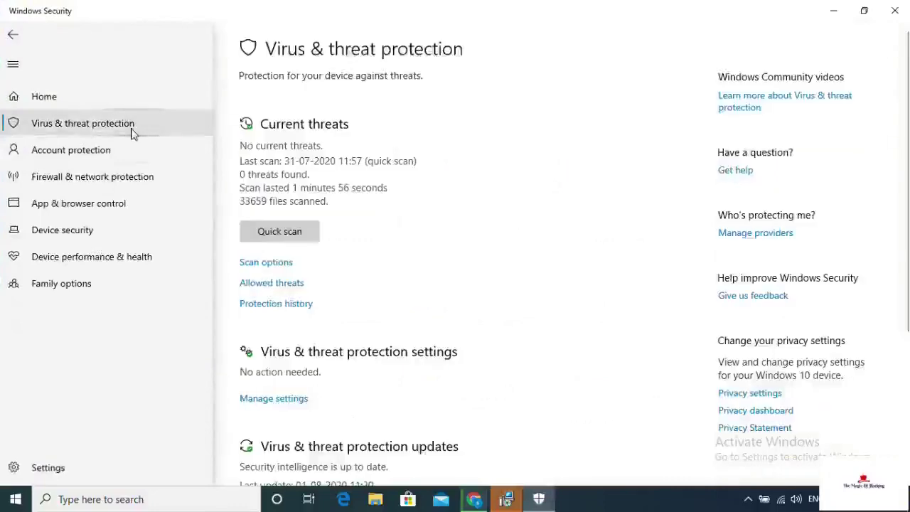
click(287, 403)
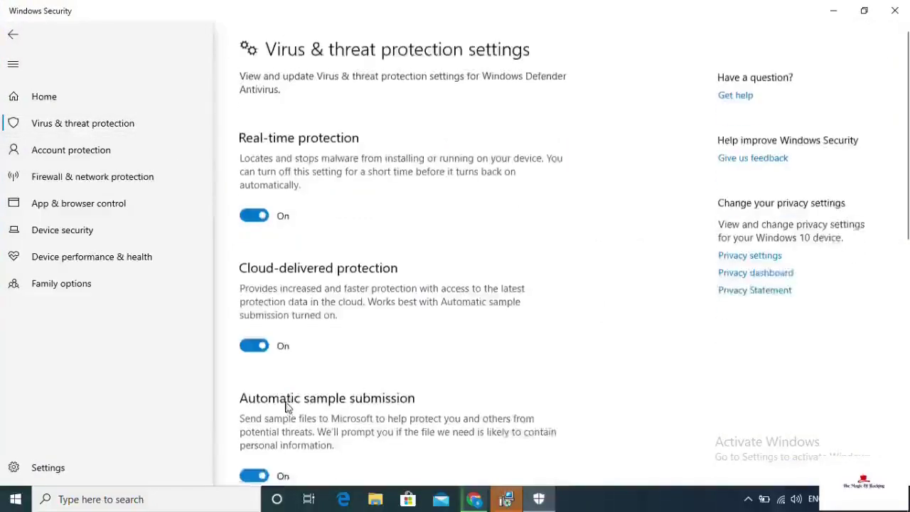
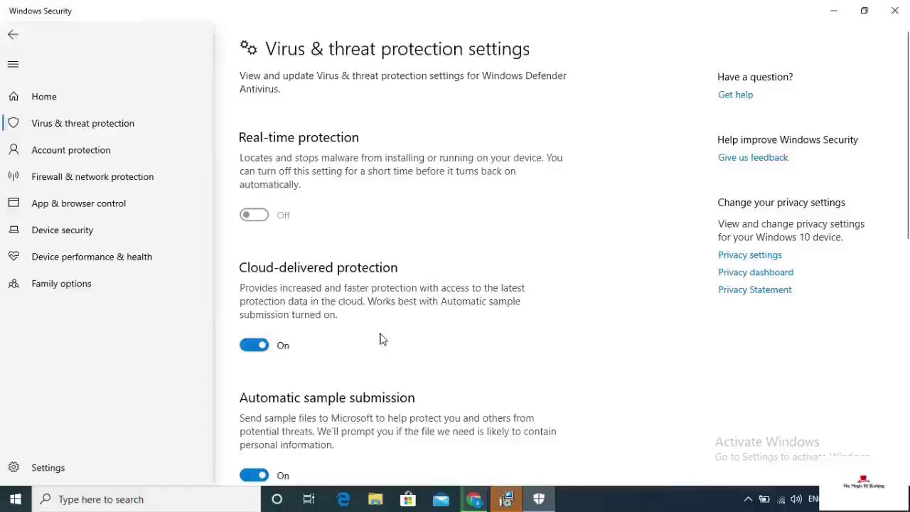
key(alt+shift)
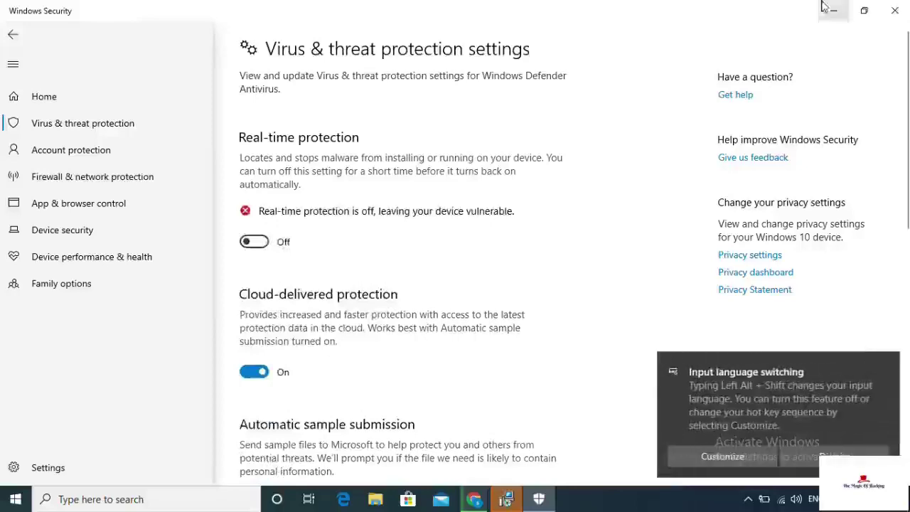
click(834, 8)
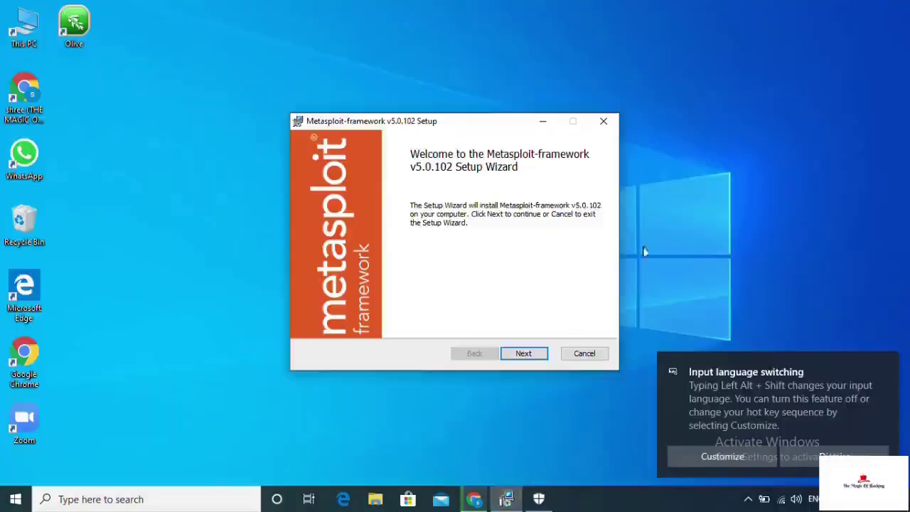
- Proceed past the Metasploit-framework setup welcome page and accept the license agreement terms
click(532, 358)
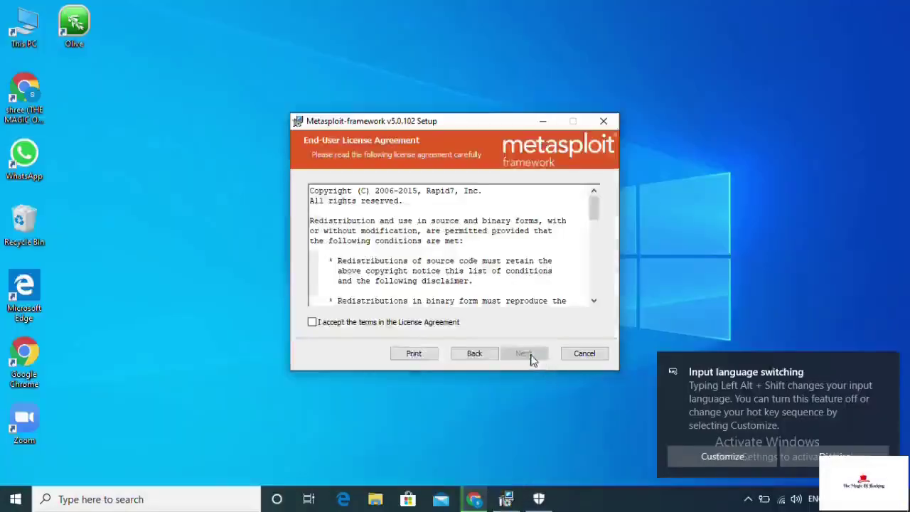
click(397, 326)
click(525, 354)
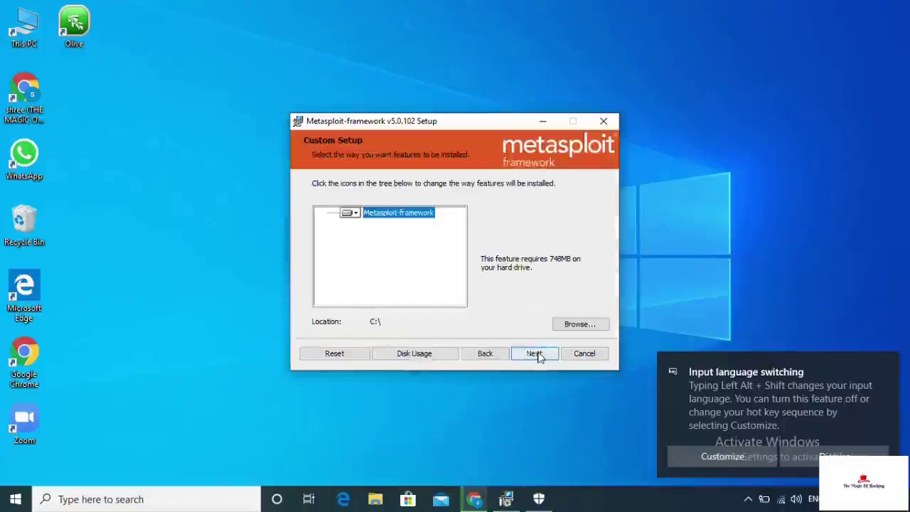
- Change the Metasploit-framework destination folder to D:\ and start the installation
click(573, 327)
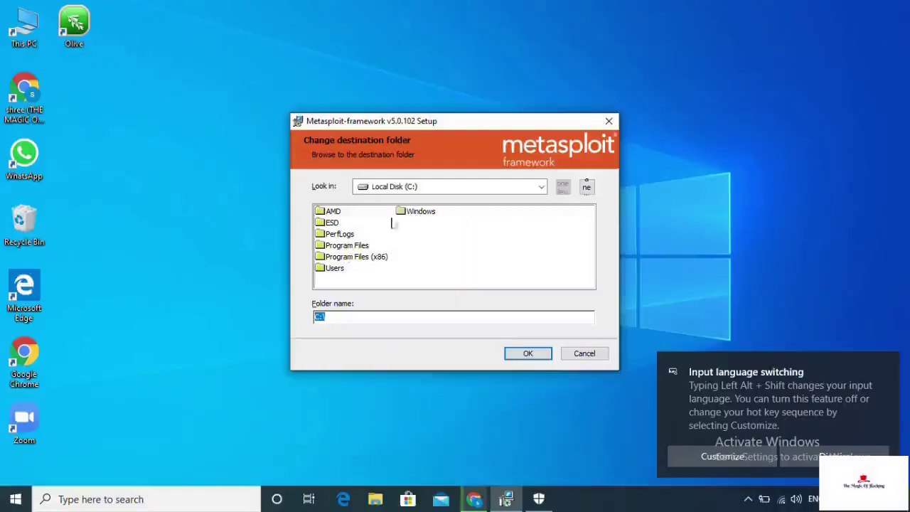
click(540, 189)
click(401, 213)
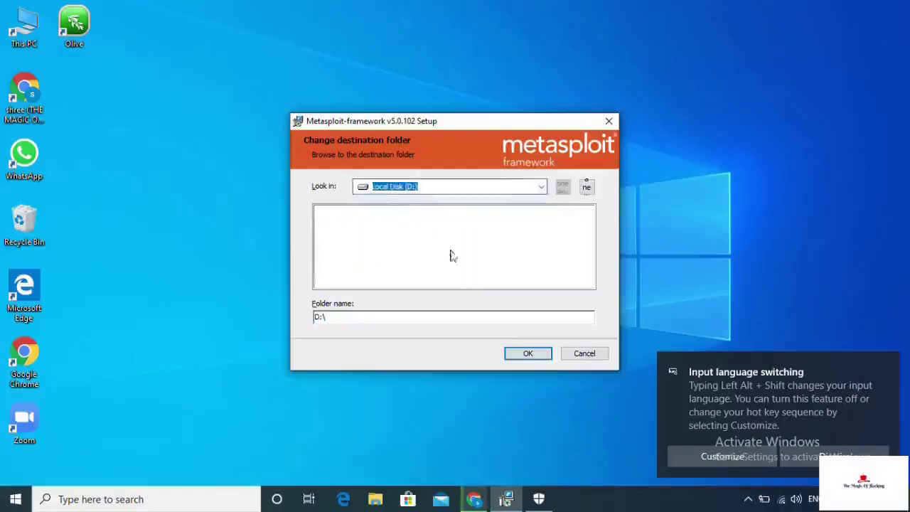
click(526, 353)
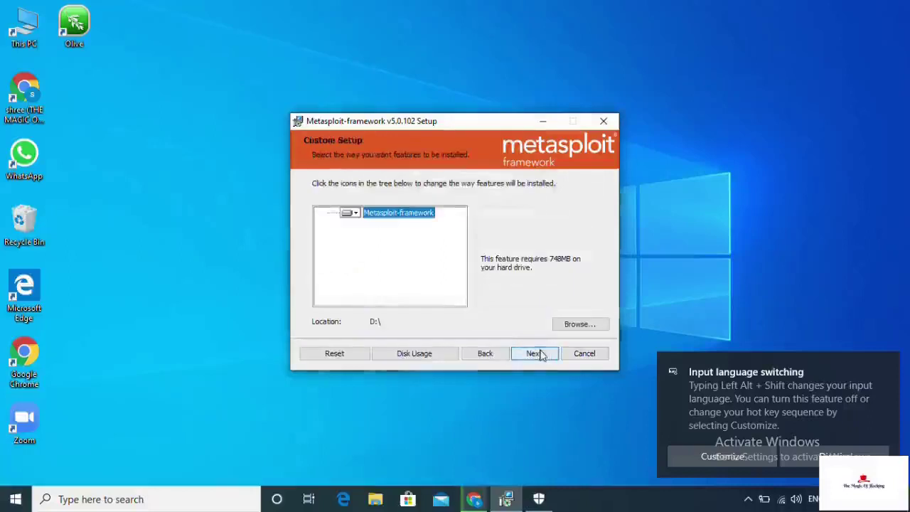
click(534, 354)
click(541, 353)
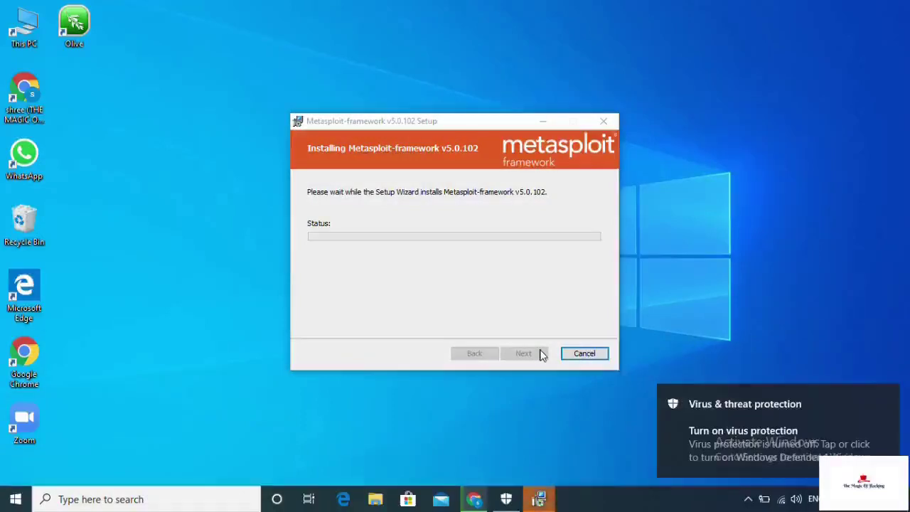
right_click(399, 5)
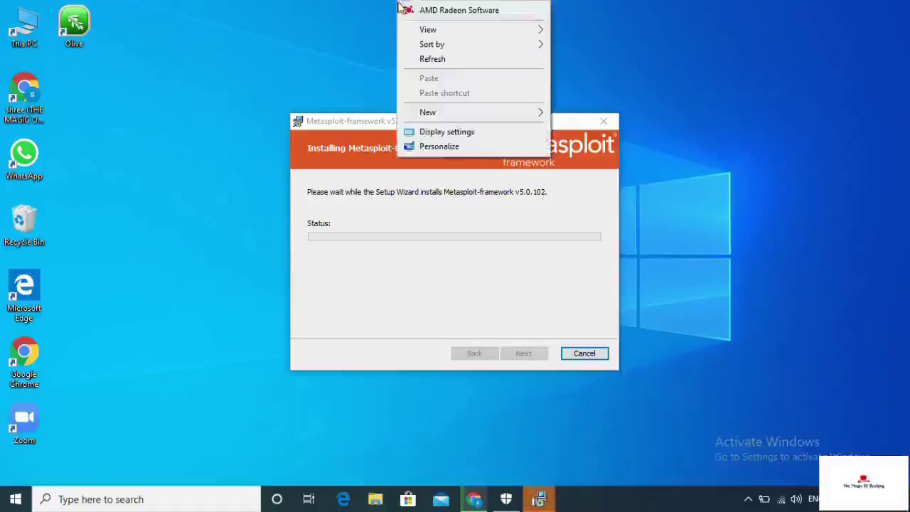
click(447, 60)
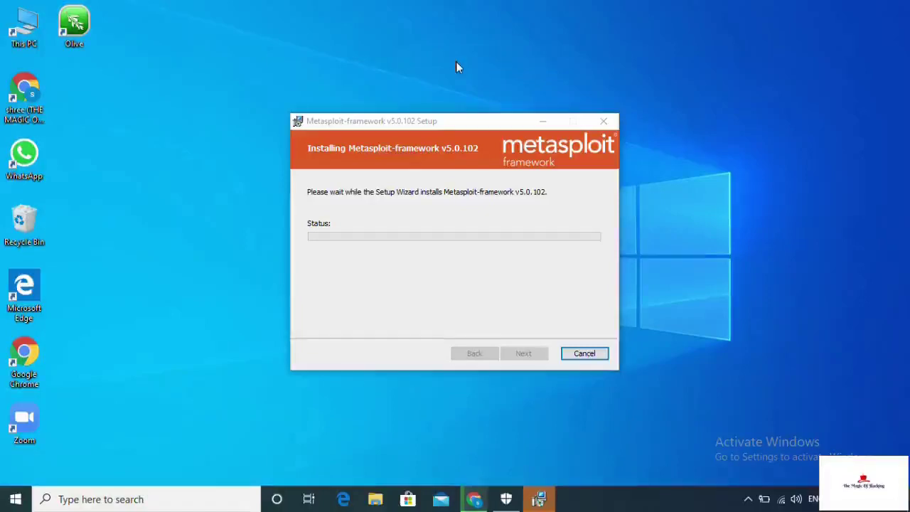
right_click(457, 63)
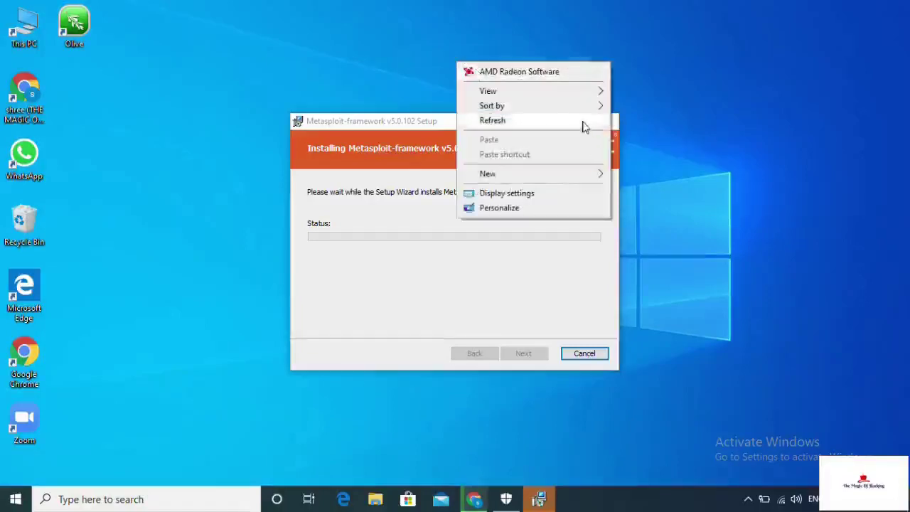
click(583, 126)
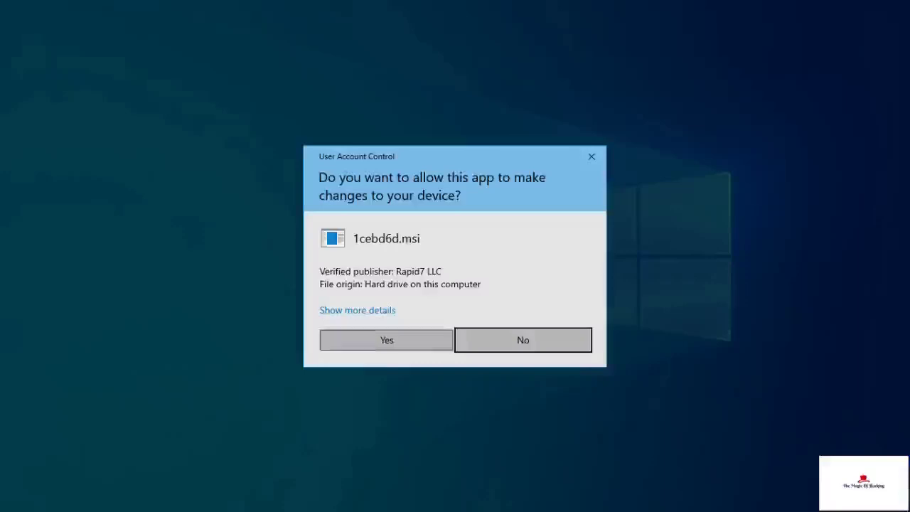
- Allow the Rapid7 installer to make changes to the device, and exit the setup wizard when it ends
click(387, 340)
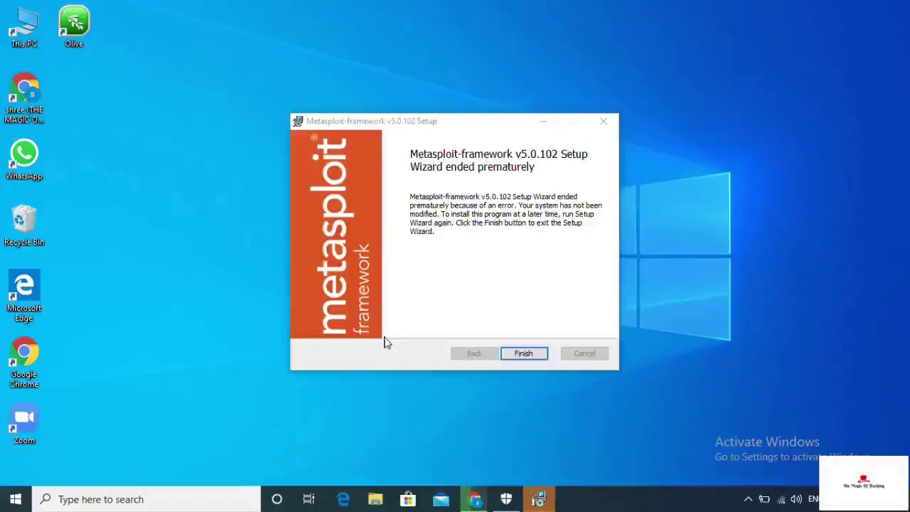
click(520, 355)
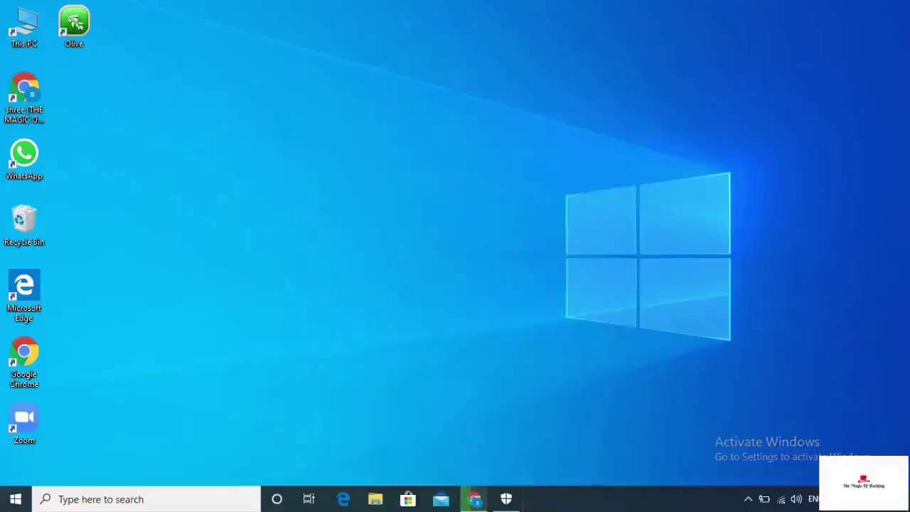
right_click(679, 360)
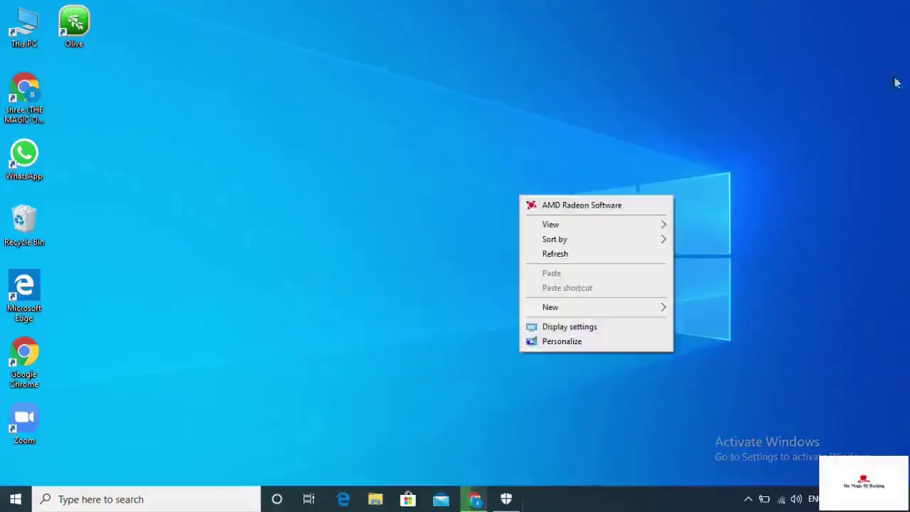
click(600, 256)
right_click(602, 258)
click(638, 315)
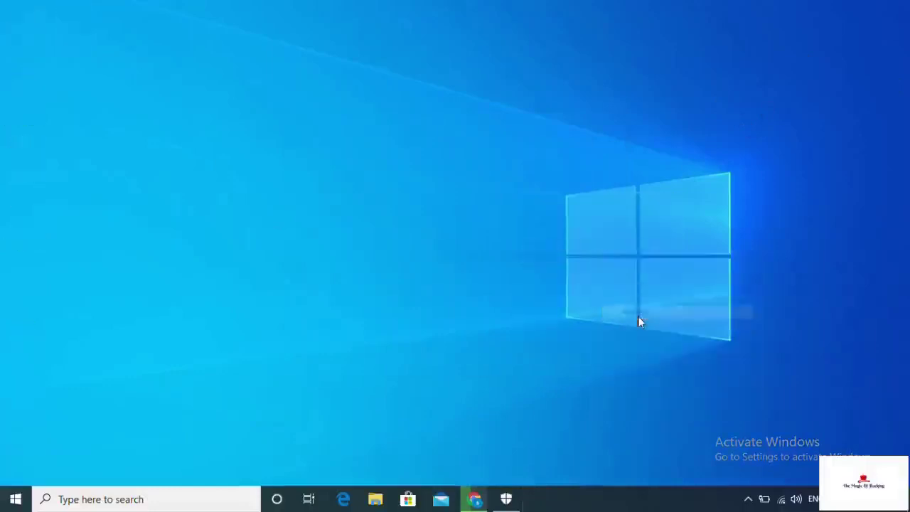
- Refresh the desktop and check Local Disk (D:) in This PC for the installed Metasploit files
key(F5)
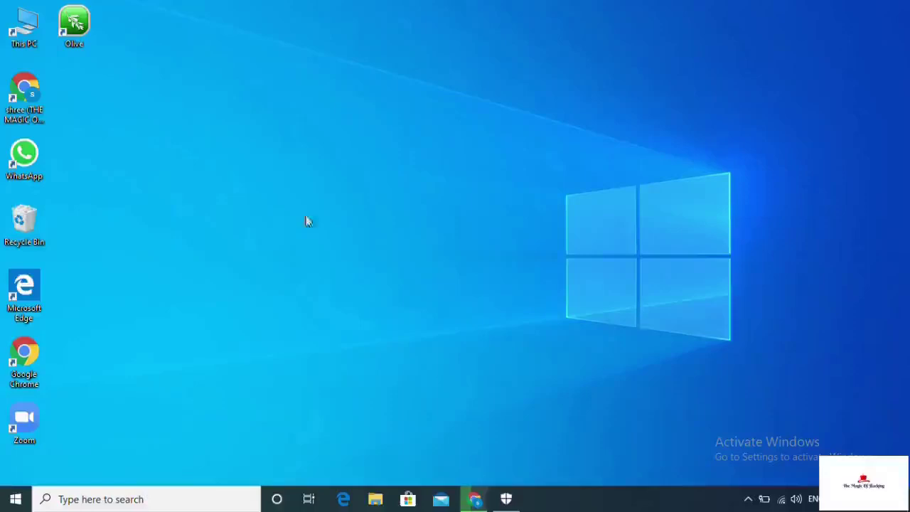
double_click(27, 28)
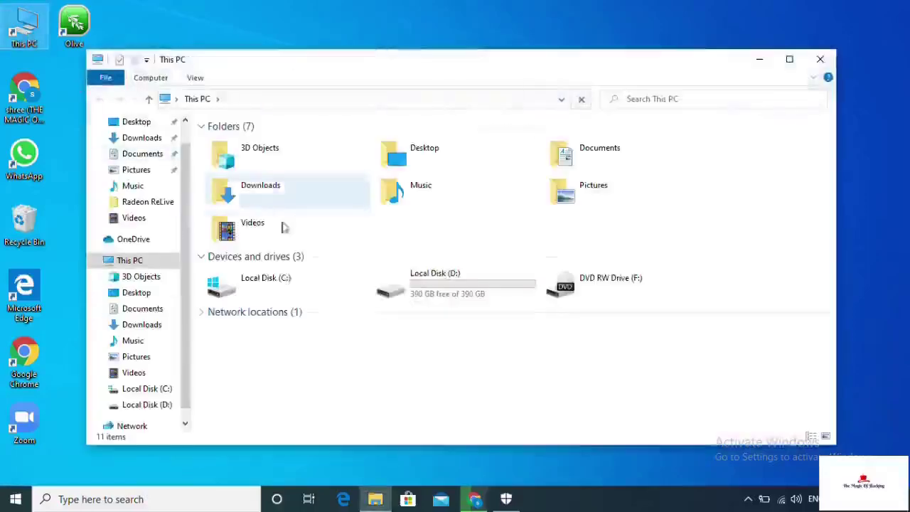
click(416, 294)
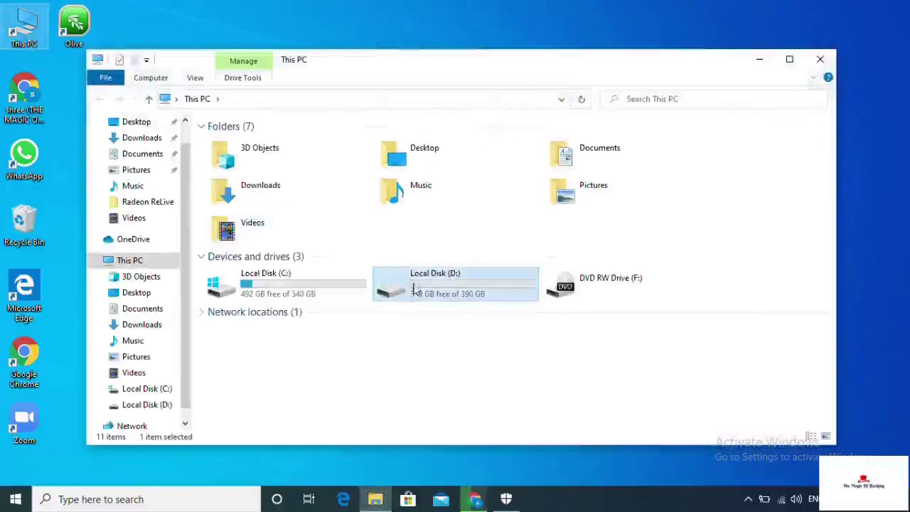
double_click(416, 294)
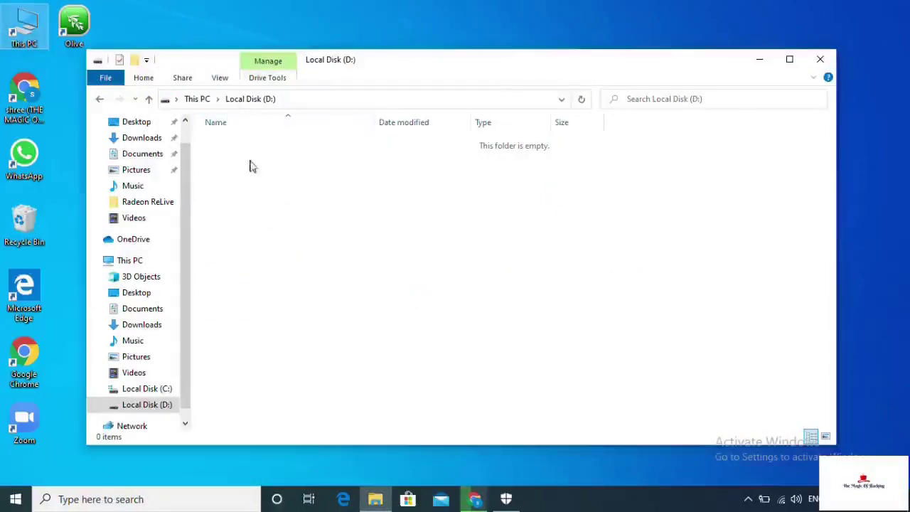
- Return to This PC and open the bin folder inside metasploit-framework on Local Disk (C:)
click(198, 101)
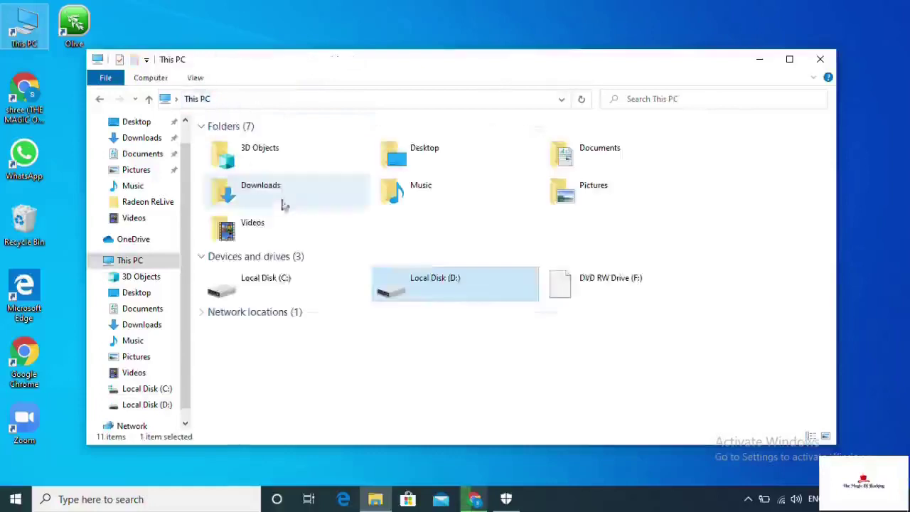
click(270, 281)
double_click(270, 283)
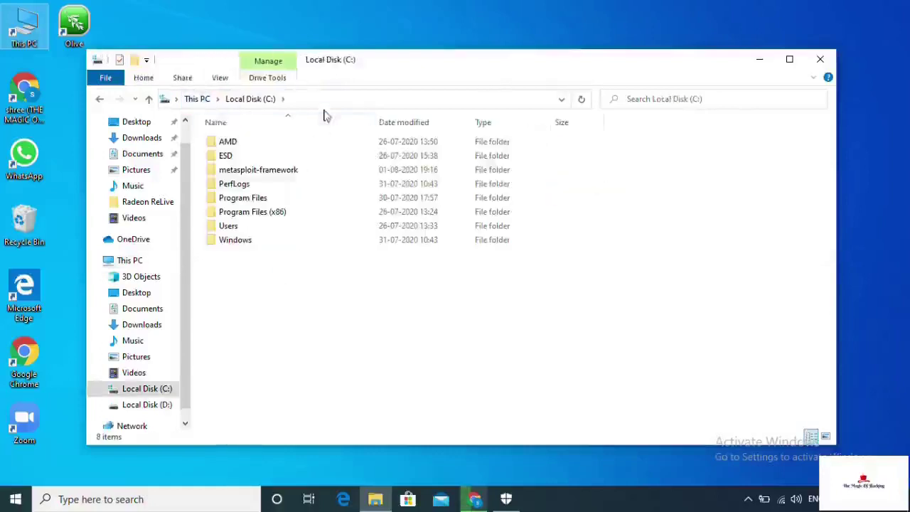
click(281, 175)
double_click(281, 178)
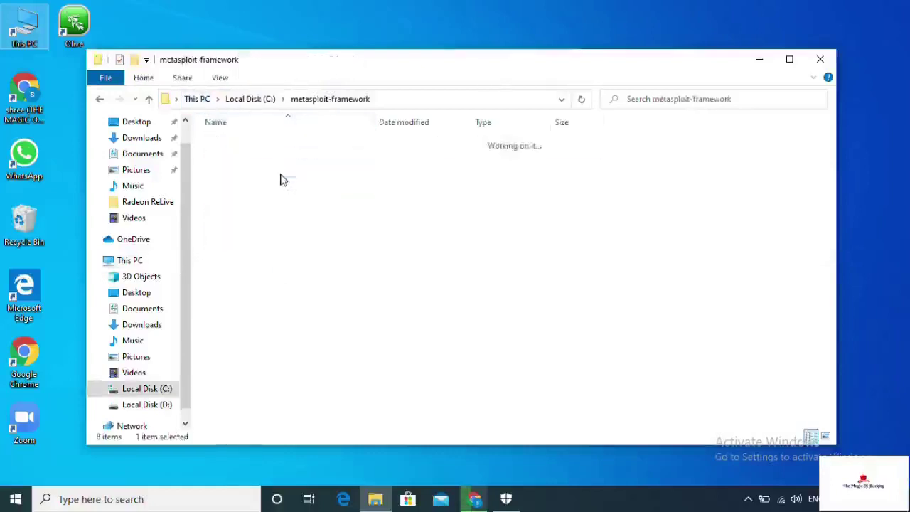
double_click(294, 149)
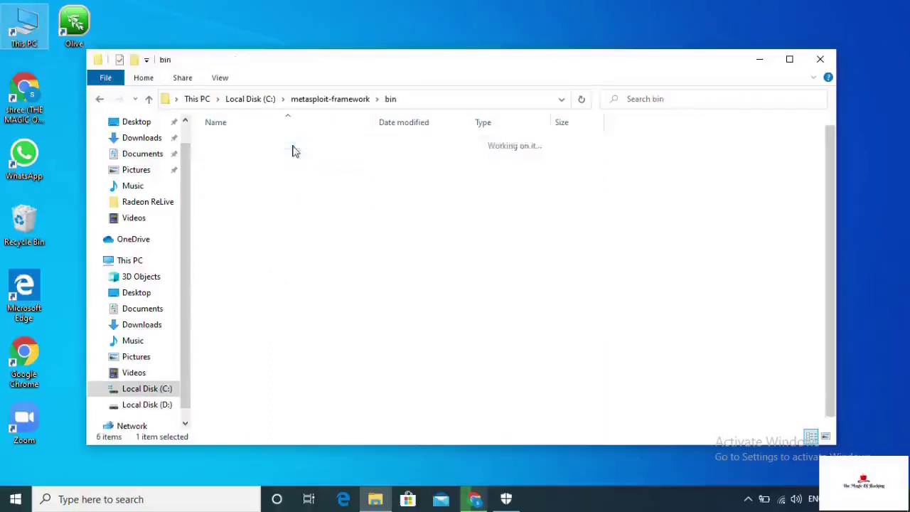
- Replace the bin folder's path with CMD to launch a Command Prompt from that folder
click(463, 102)
click(468, 99)
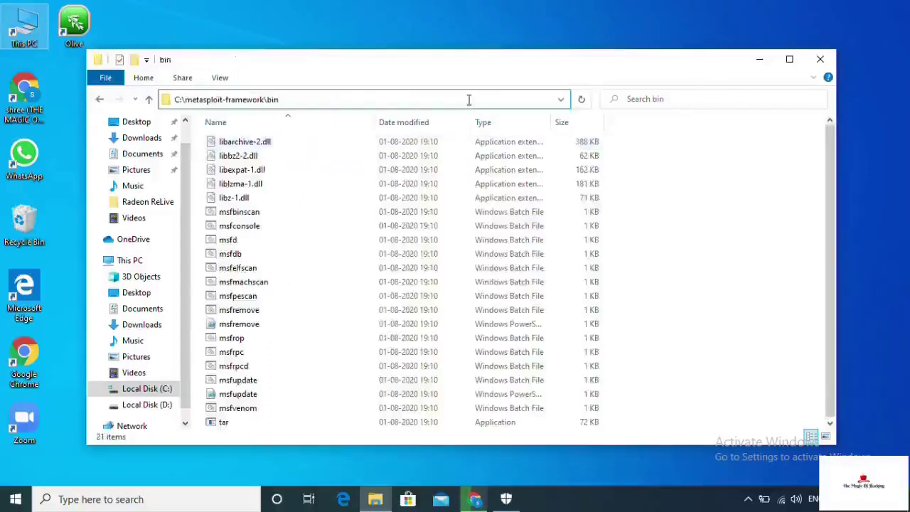
key(ctrl+a)
key(BackSpace)
text(CMD)
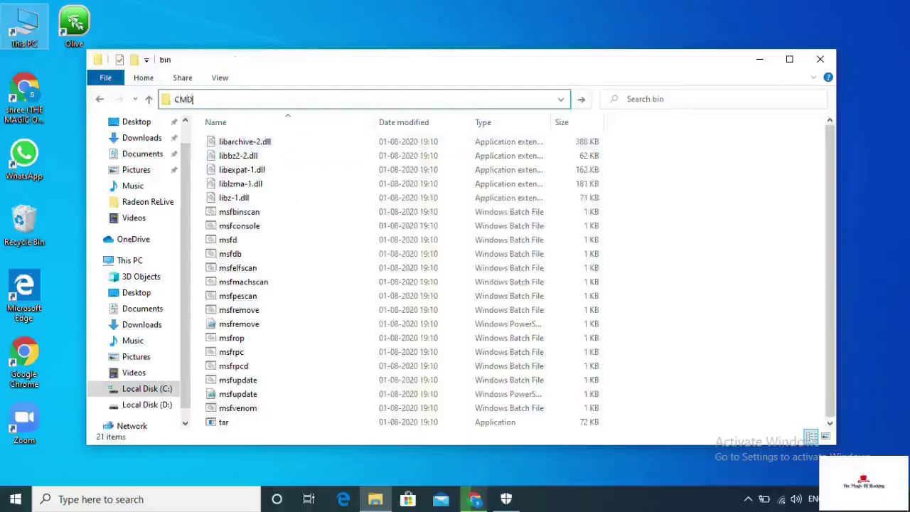
key(Return)
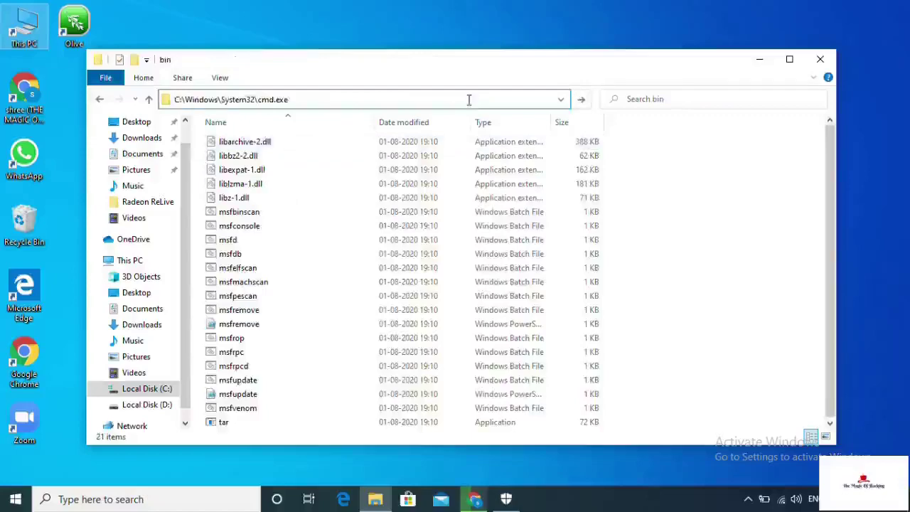
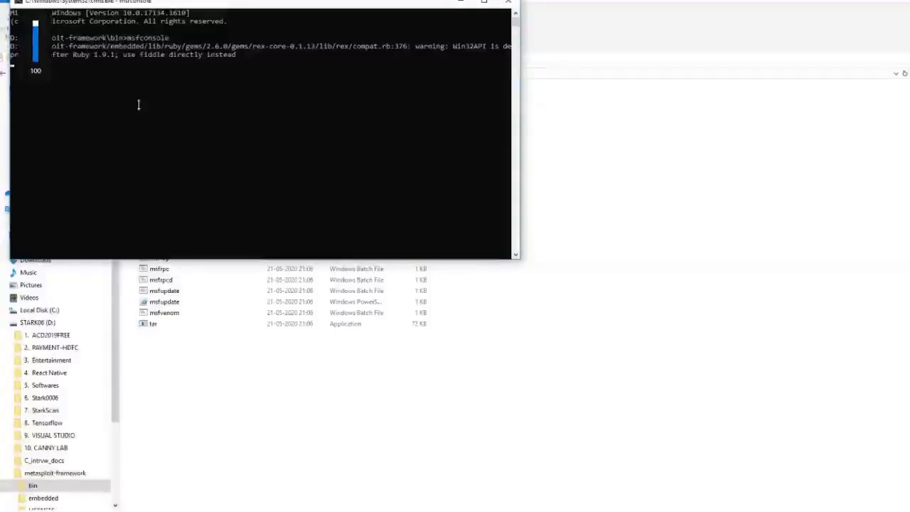
- Enlarge the msfconsole window in both directions and list the global options with the show options command
drag(520, 235, 886, 219)
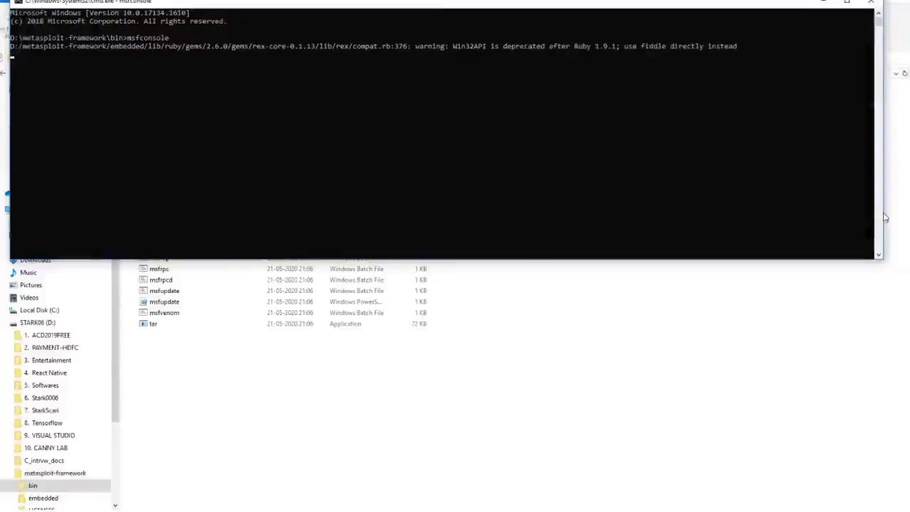
drag(881, 259, 880, 499)
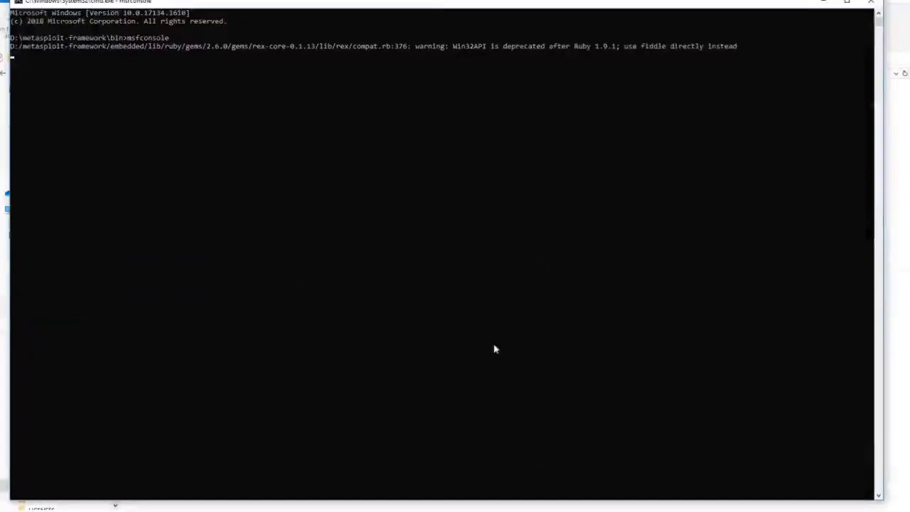
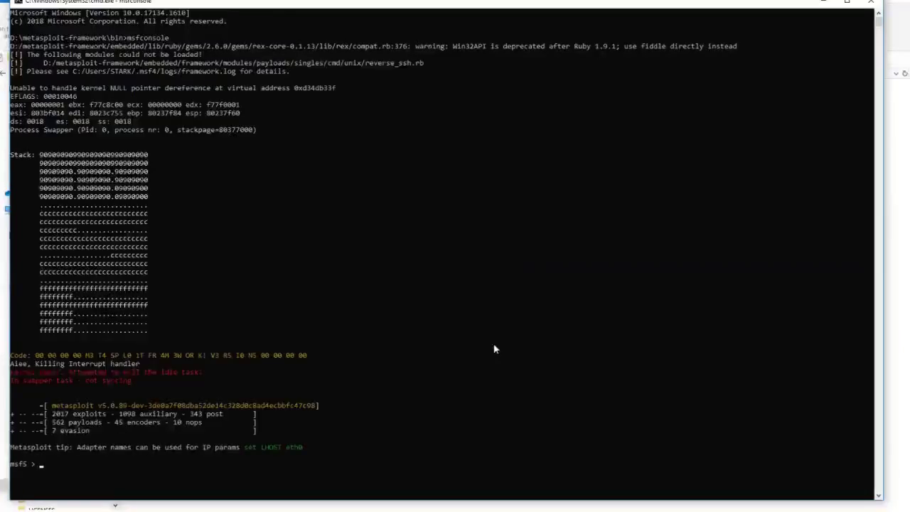
text(helpp)
key(BackSpace)
key(BackSpace)
key(BackSpace)
key(BackSpace)
text(show option options)
key(Return)
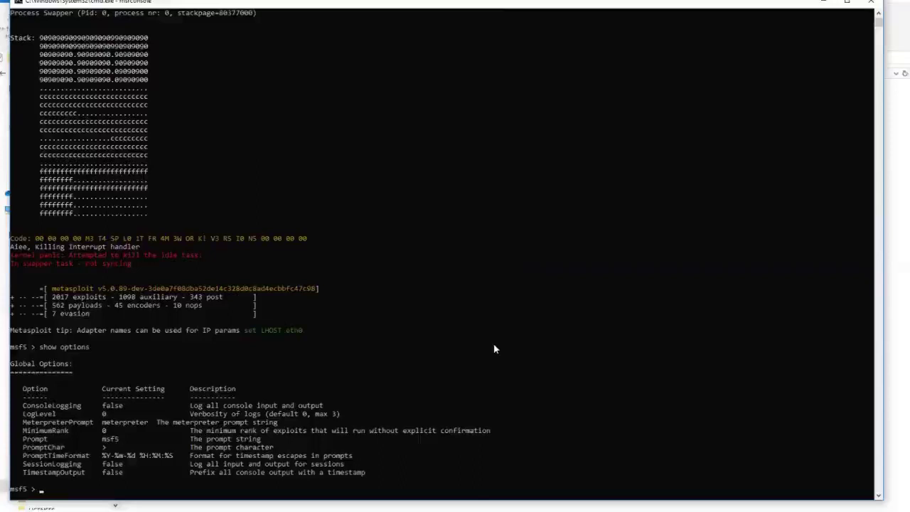
- Display the msfconsole command reference with the help command
scroll(495, 349, down, 1)
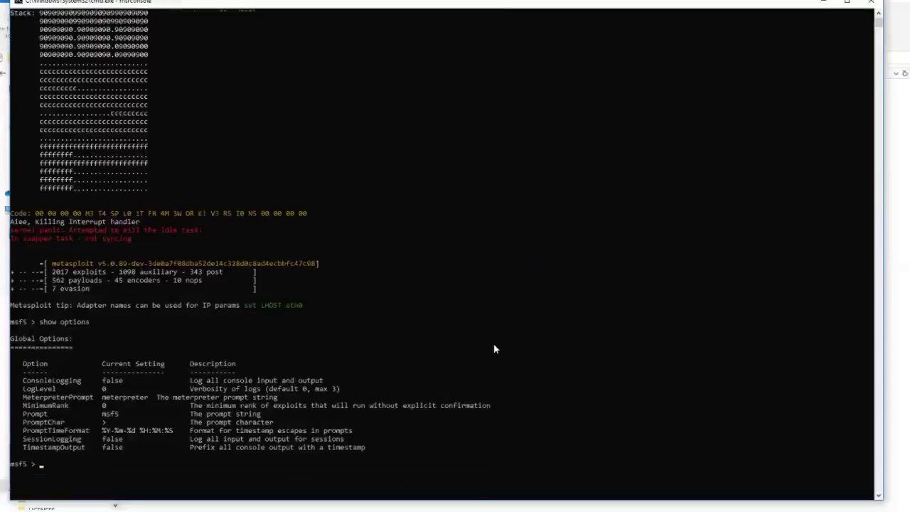
text(hel)
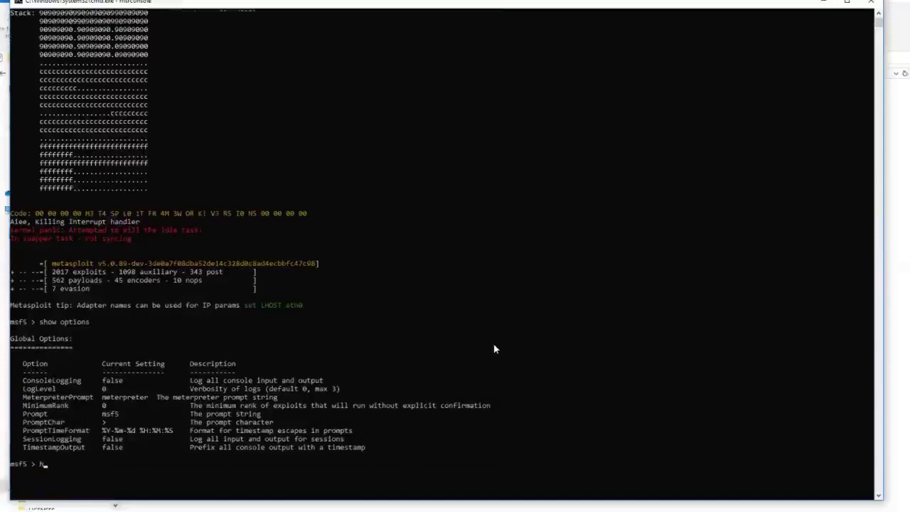
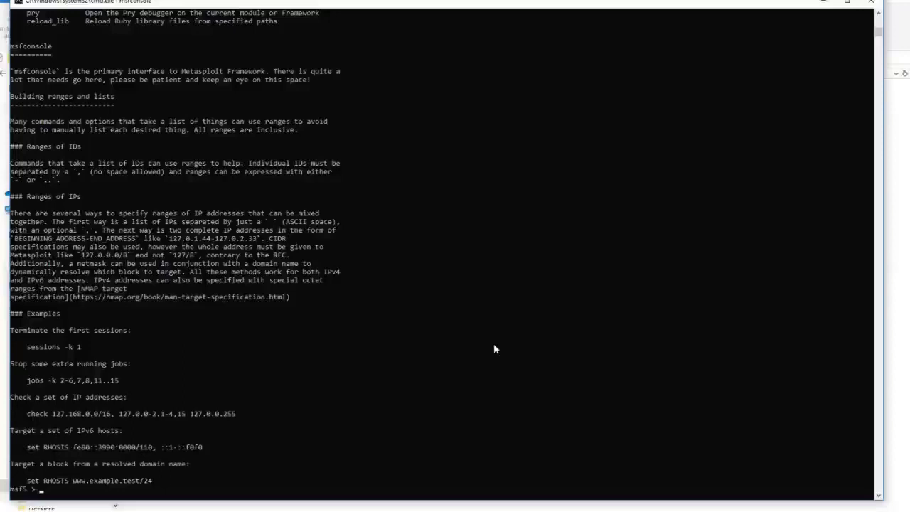
- Quit msfconsole with the exit command and close the Command Prompt window
text(exit)
key(Return)
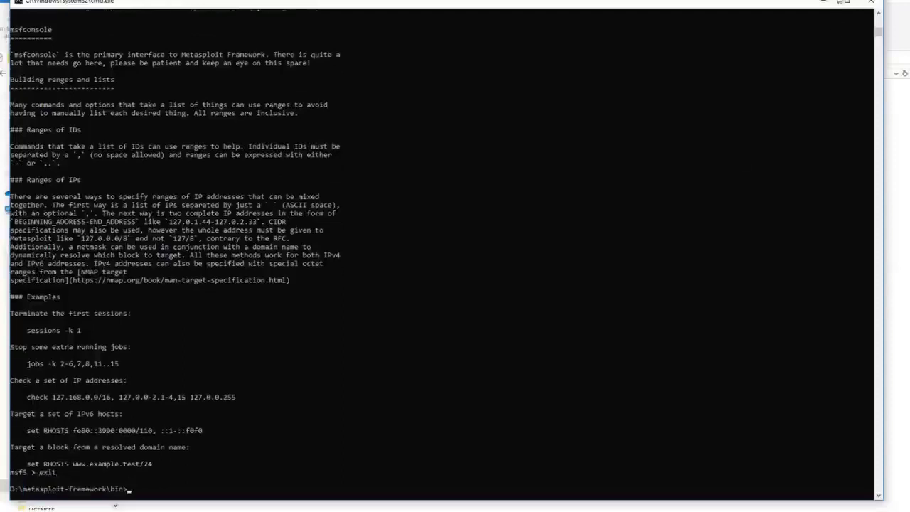
click(875, 2)
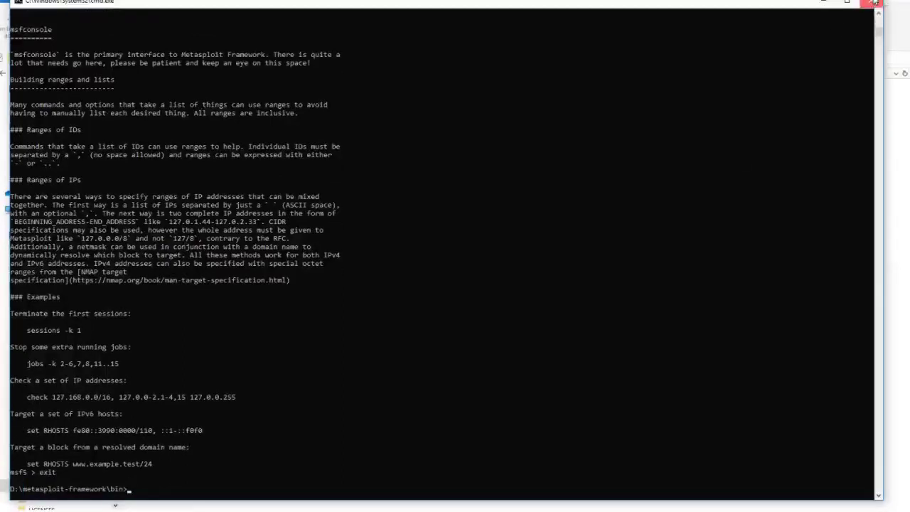